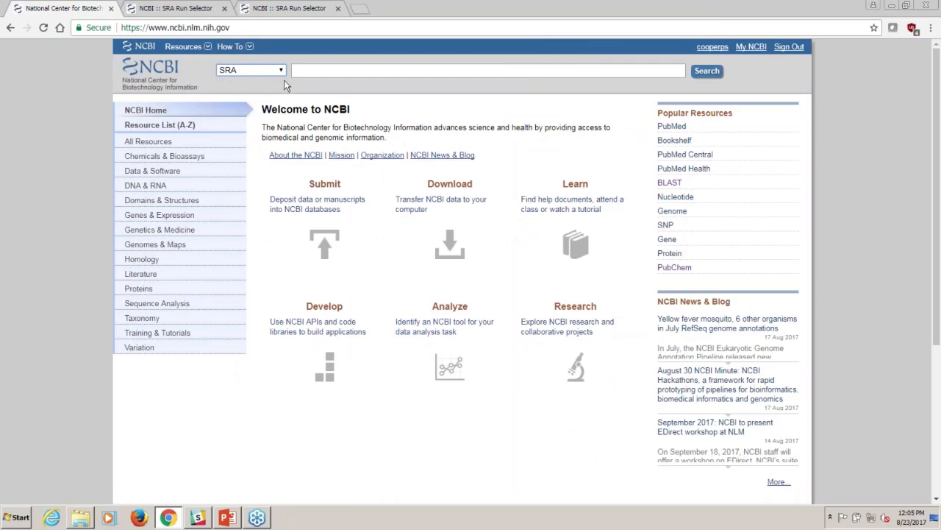
Search the SRA database for "ancient dna"
click(308, 71)
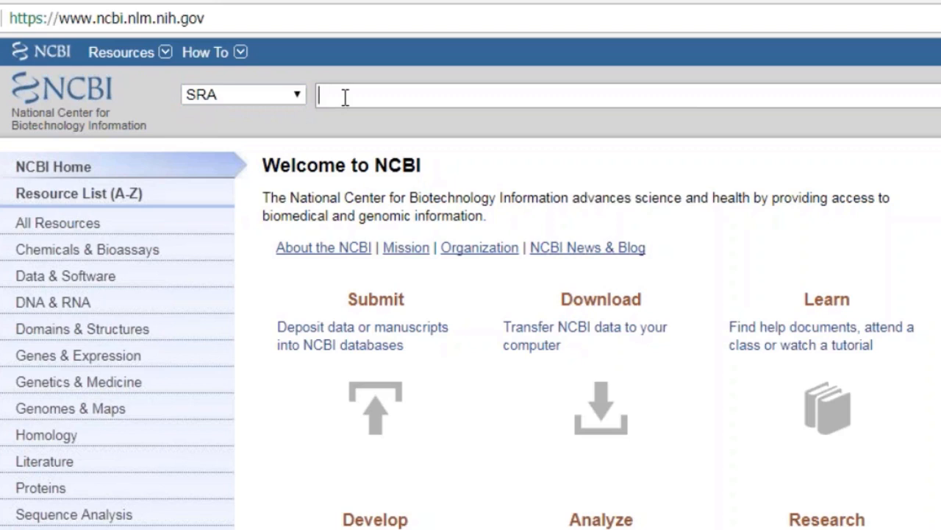
text(ancient )
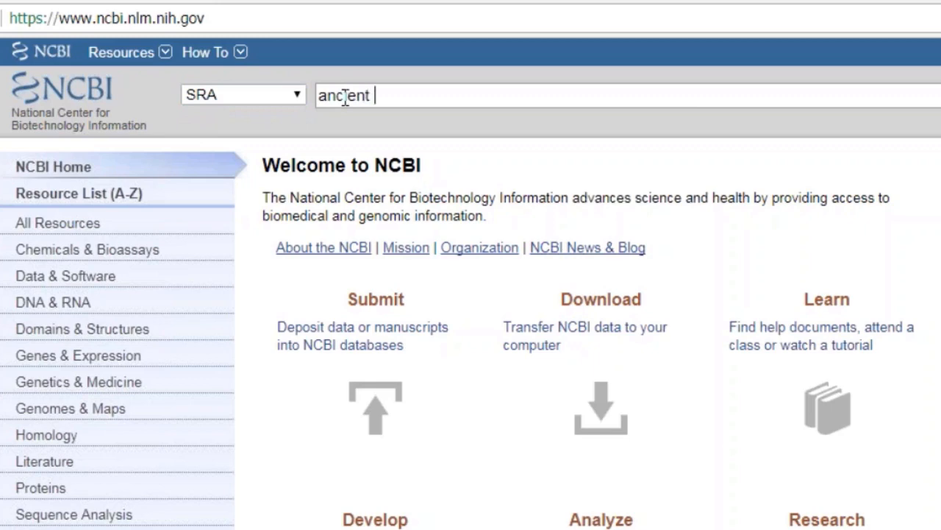
text(dna)
key(Return)
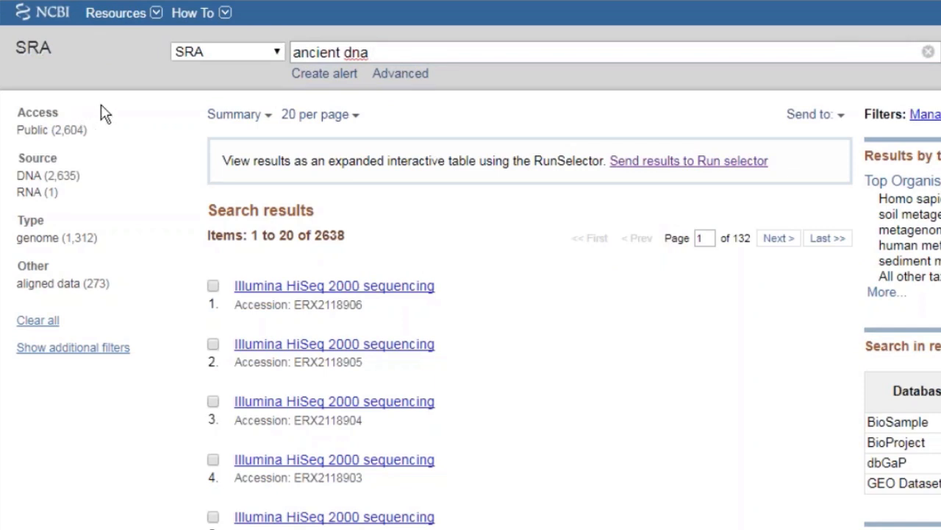
Limit the search results to public access and send them to the Run selector
click(27, 133)
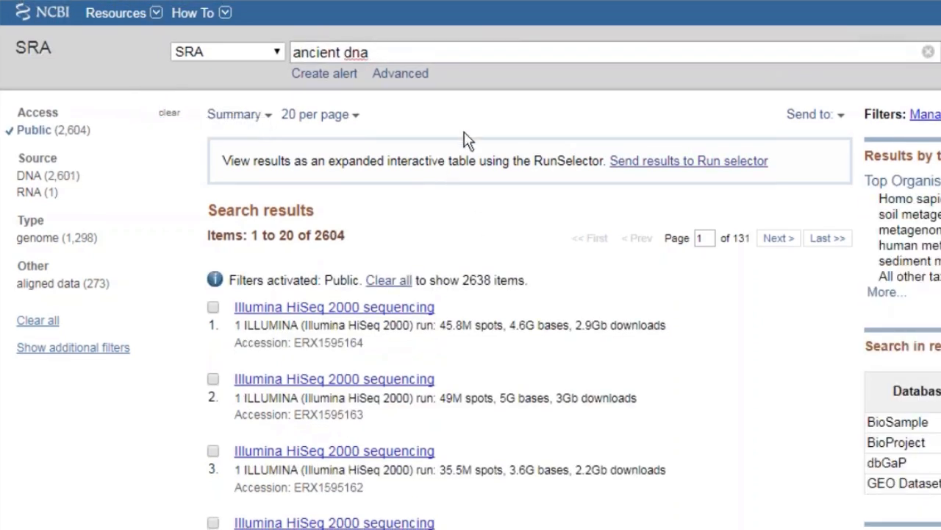
click(651, 171)
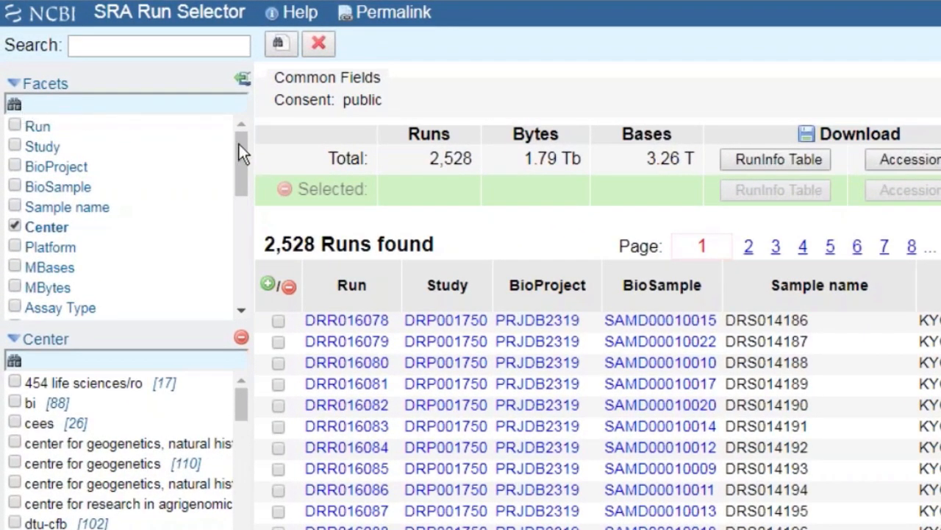
Replace the Center facet with the Organism facet, look up "homo" in it and filter the runs to homo sapiens
mouse_move(239, 143)
mouse_down()
mouse_move(241, 247)
mouse_move(240, 133)
mouse_up()
click(241, 338)
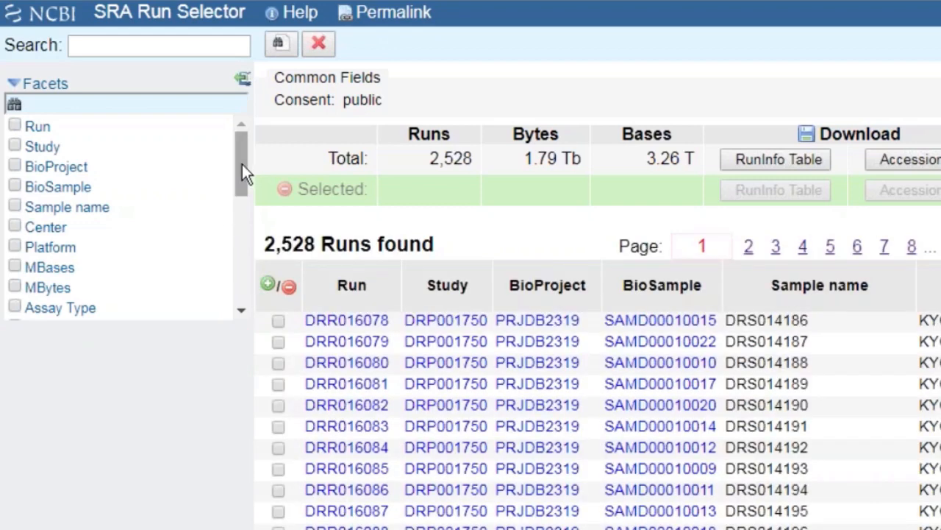
drag(242, 164, 242, 252)
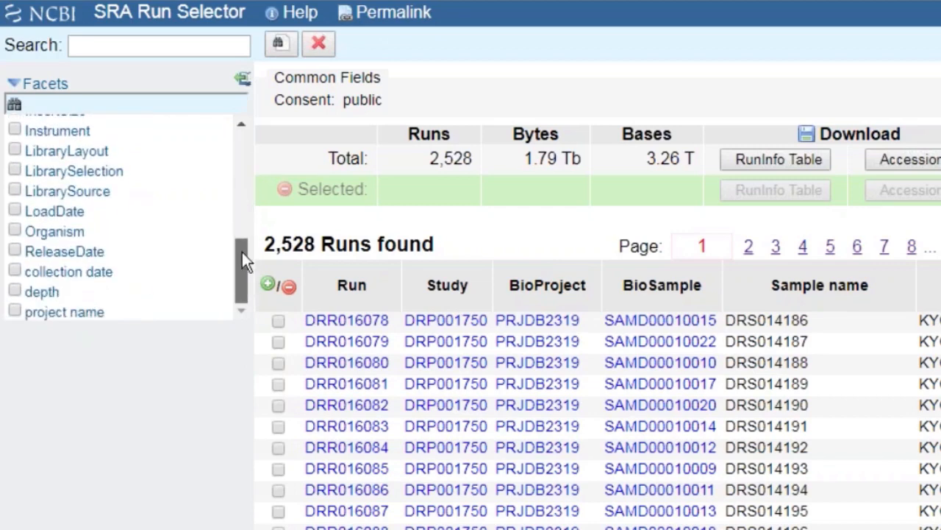
click(56, 231)
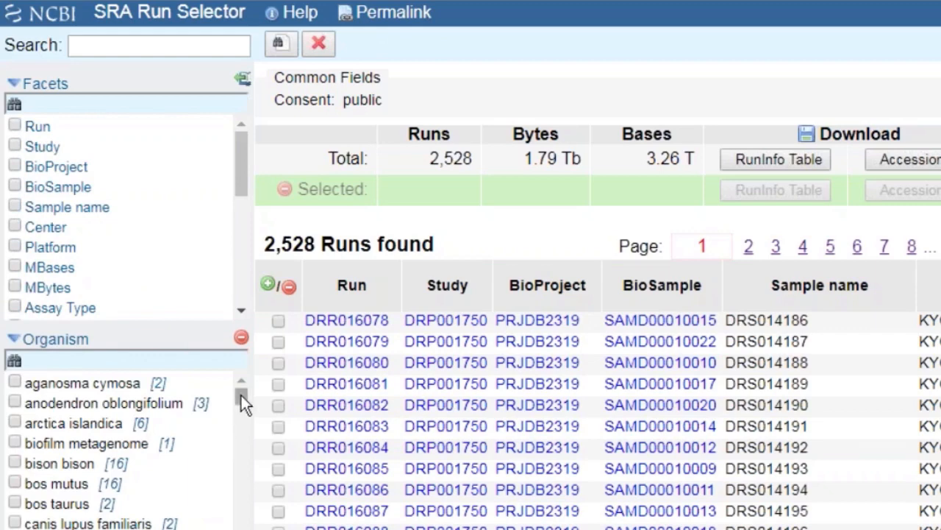
mouse_move(242, 395)
mouse_down()
mouse_move(245, 419)
mouse_move(250, 384)
mouse_up()
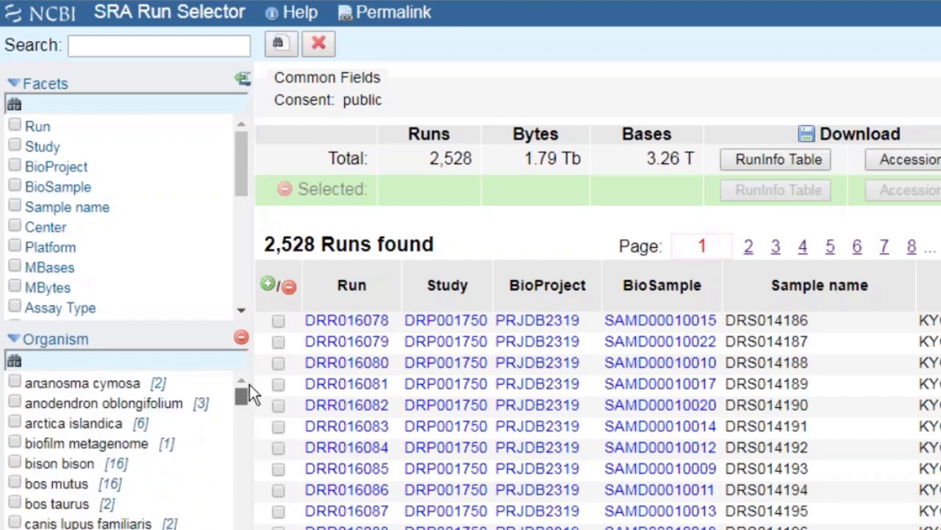
click(139, 360)
text(homo)
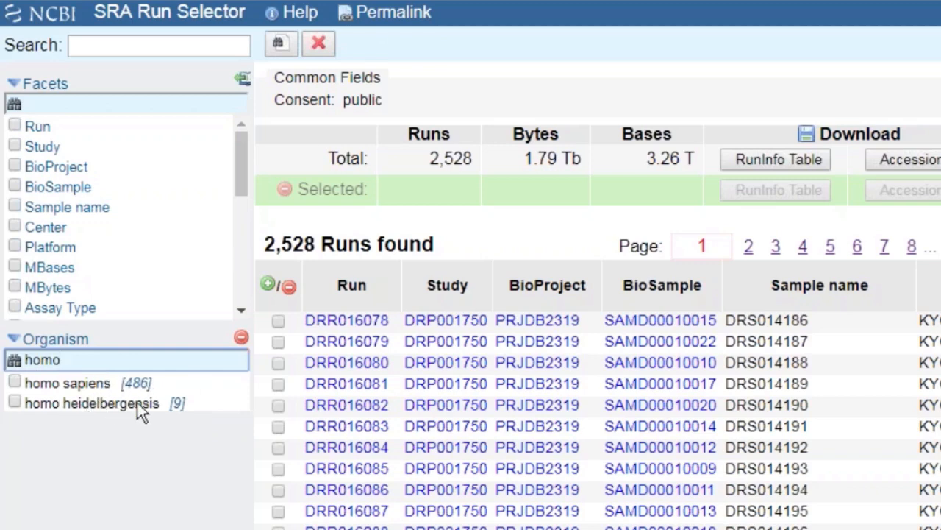
click(14, 383)
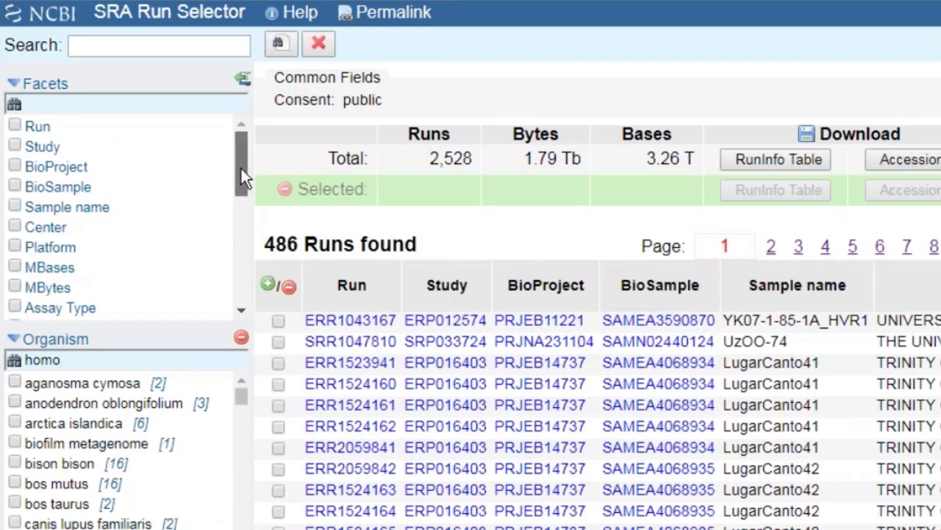
Filter the runs further to the wgs Assay Type and the random LibrarySelection
drag(241, 169, 240, 204)
click(16, 181)
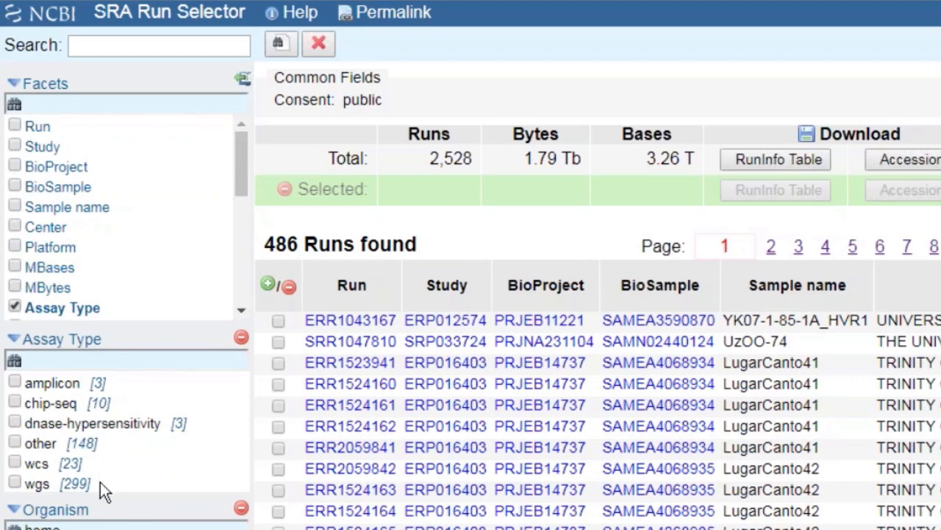
click(15, 484)
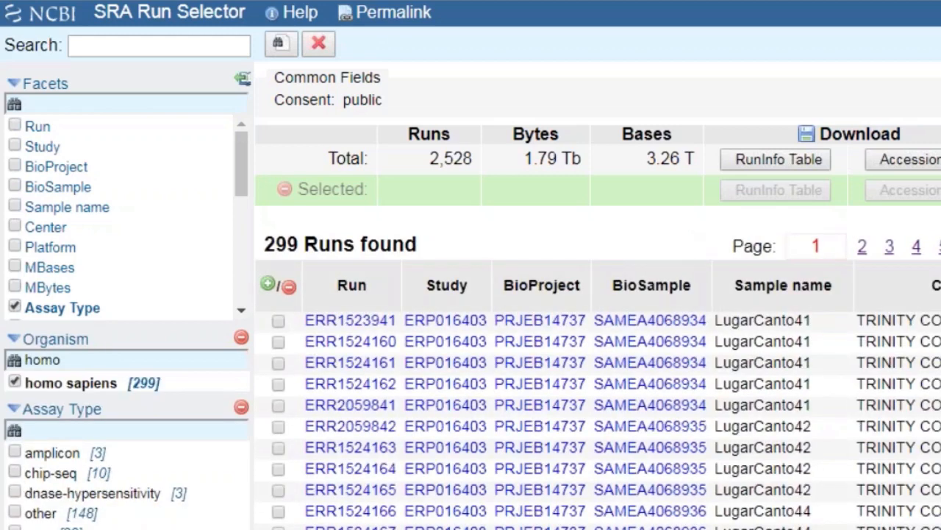
drag(240, 148, 246, 234)
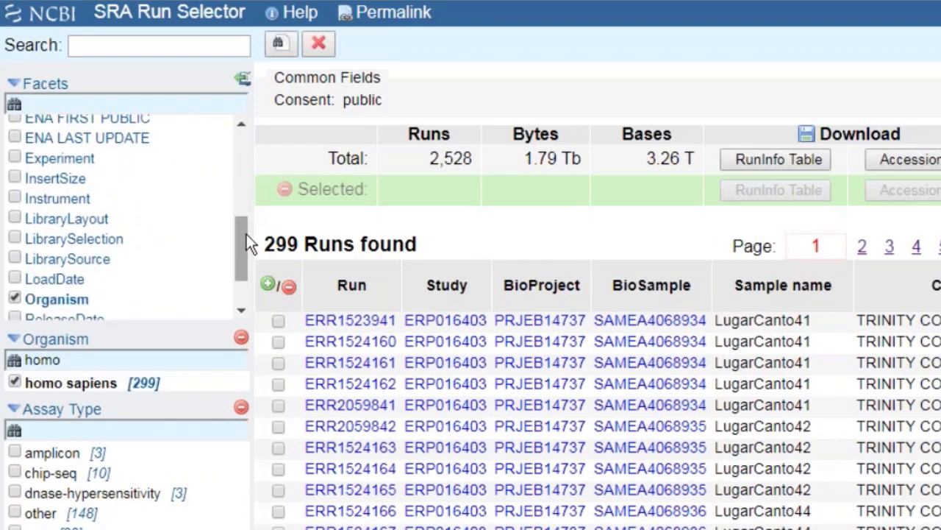
click(90, 239)
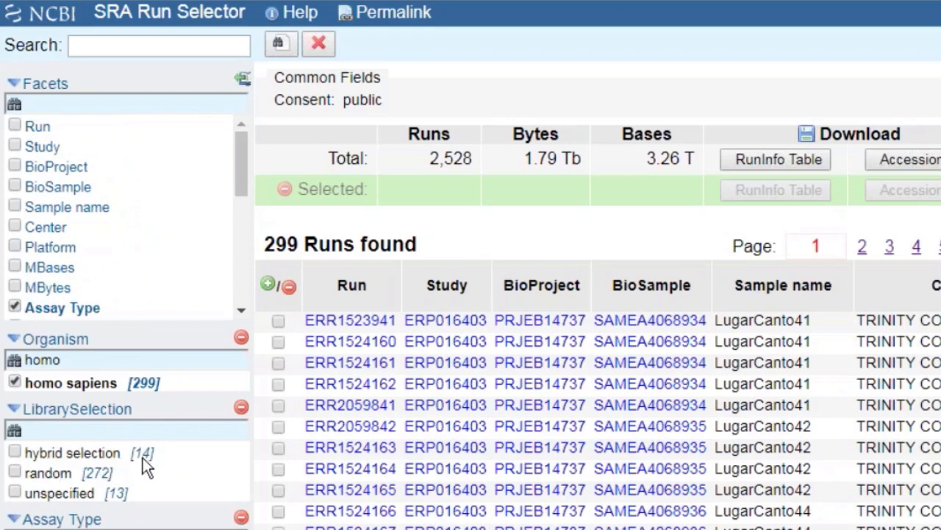
click(16, 478)
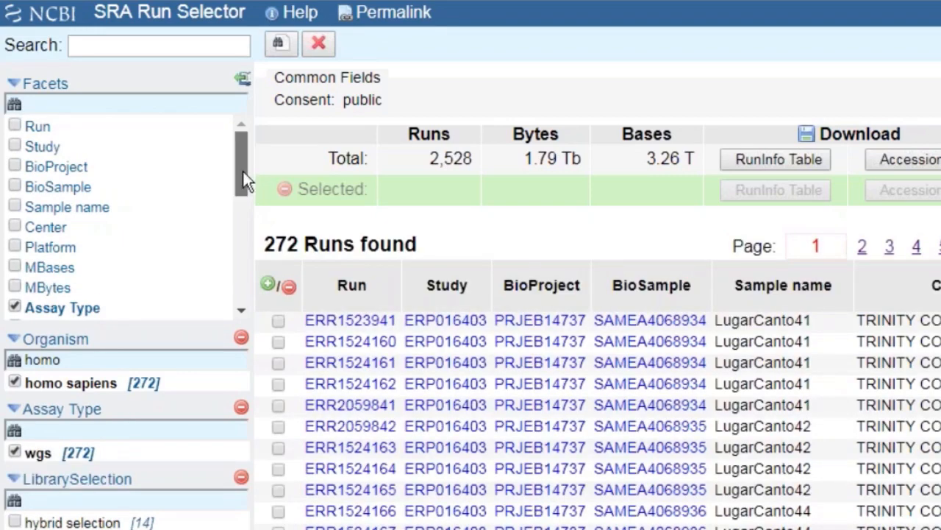
Add the AvgSpotLen facet with a minimum of 60 and include the ranges 60 - 109, 110 - 159 and 160 - 570
drag(243, 171, 237, 213)
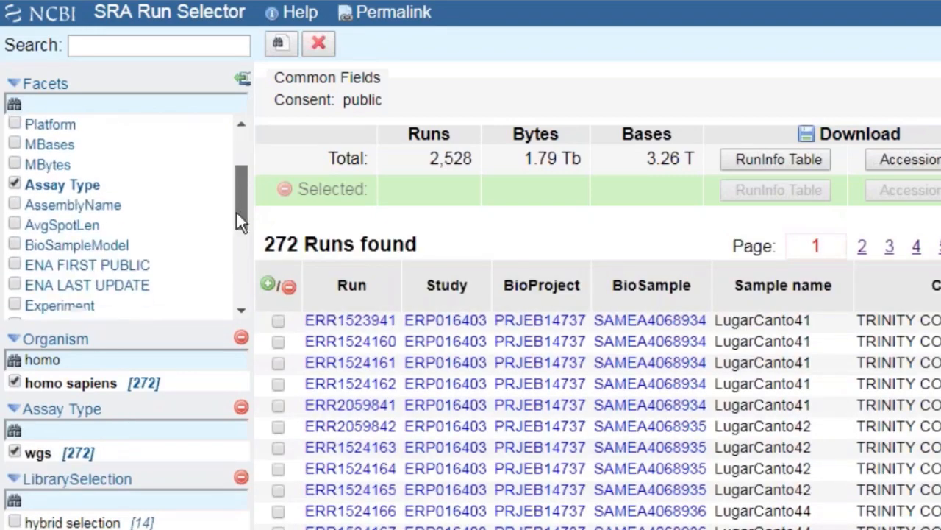
click(72, 219)
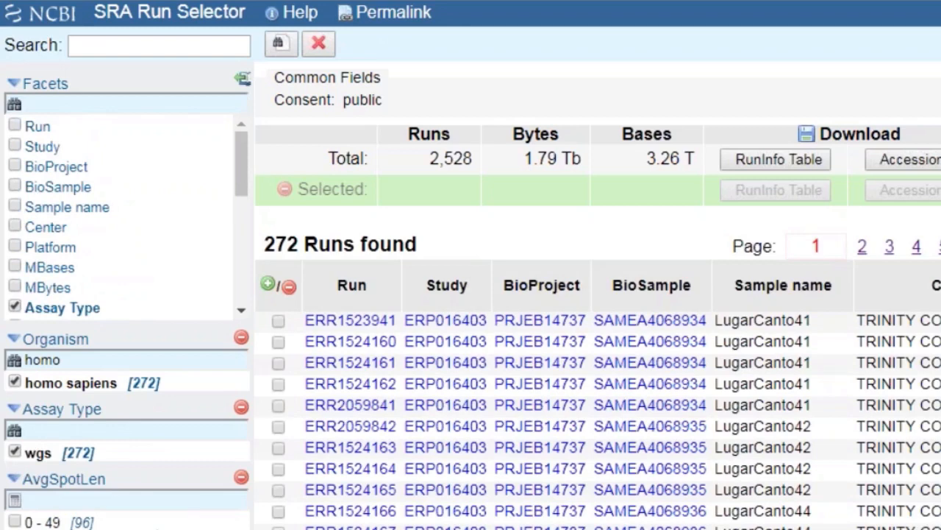
click(150, 501)
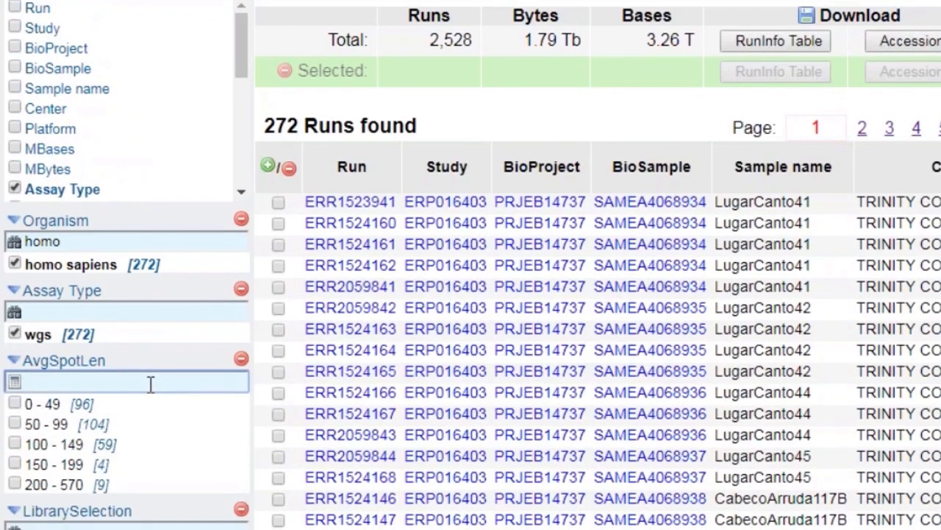
text(60)
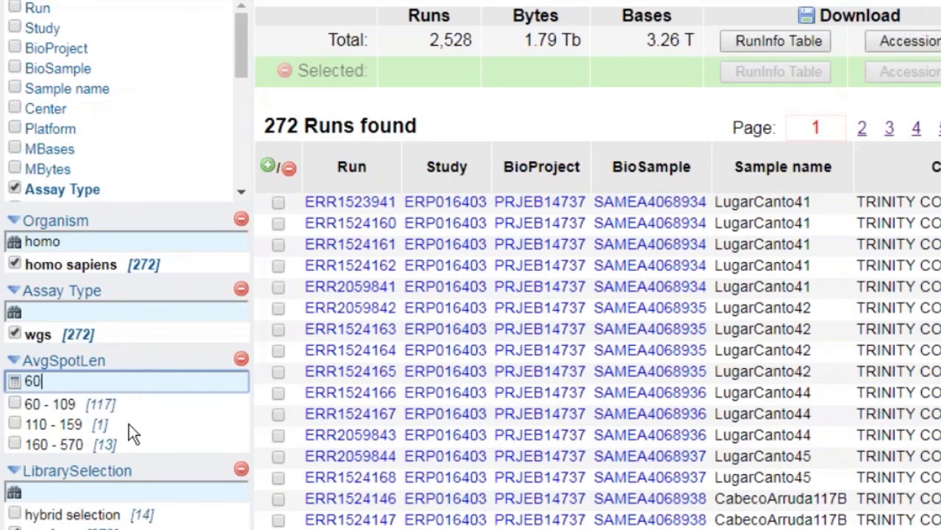
click(15, 404)
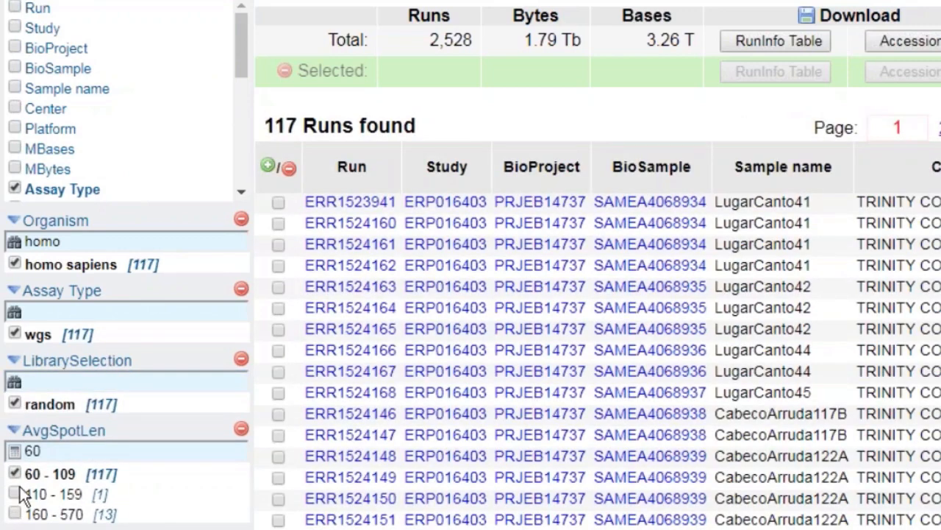
click(15, 514)
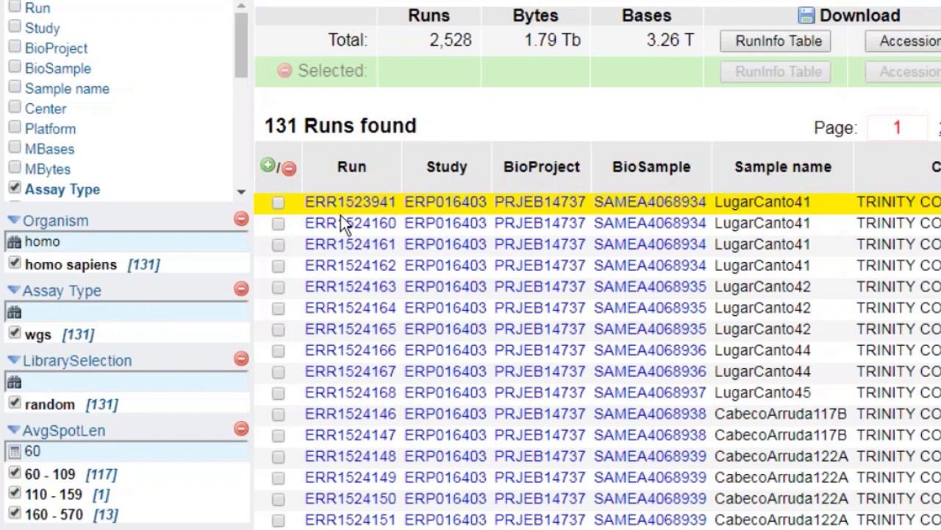
Sort the found runs by run accession in descending order and look through the list
click(380, 174)
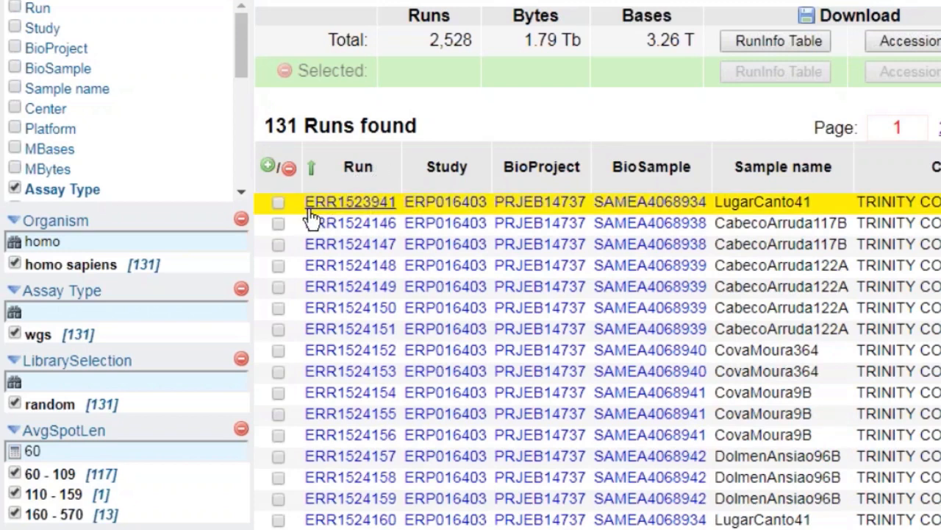
click(382, 169)
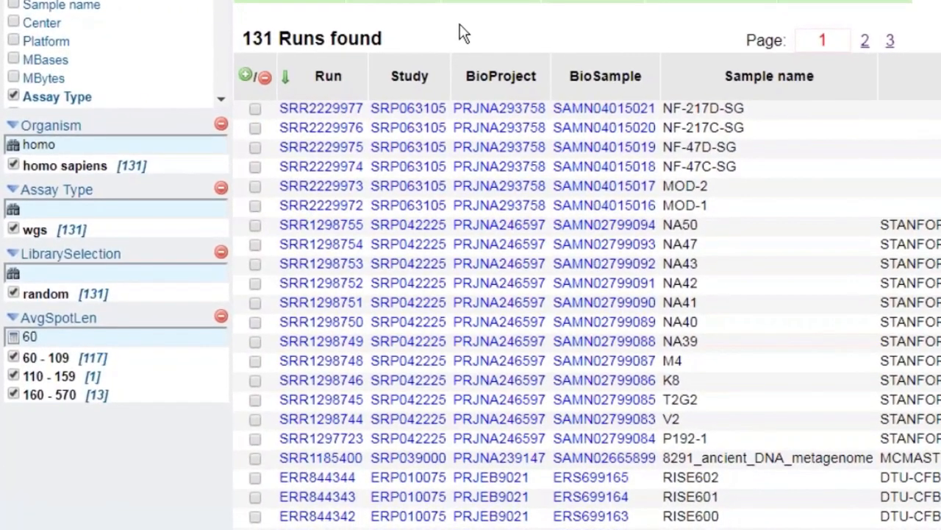
scroll(460, 33, down, 3)
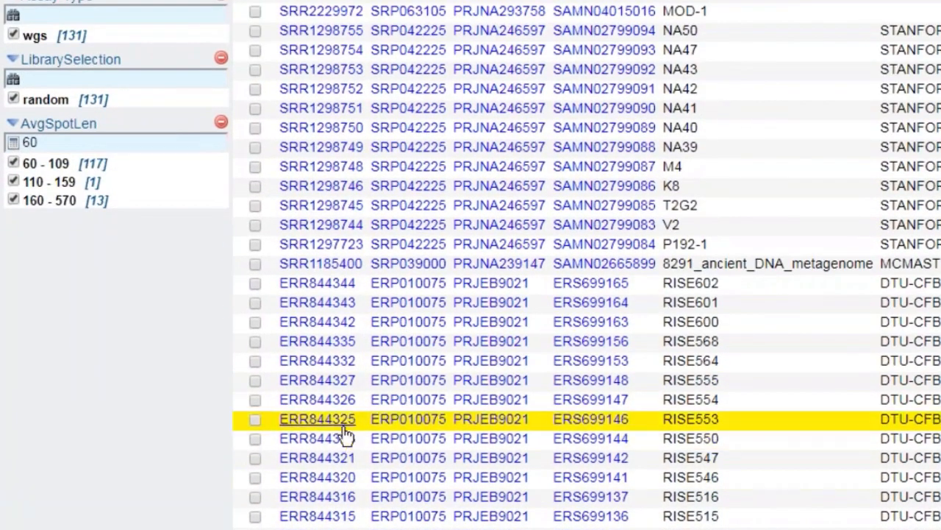
scroll(346, 435, up, 3)
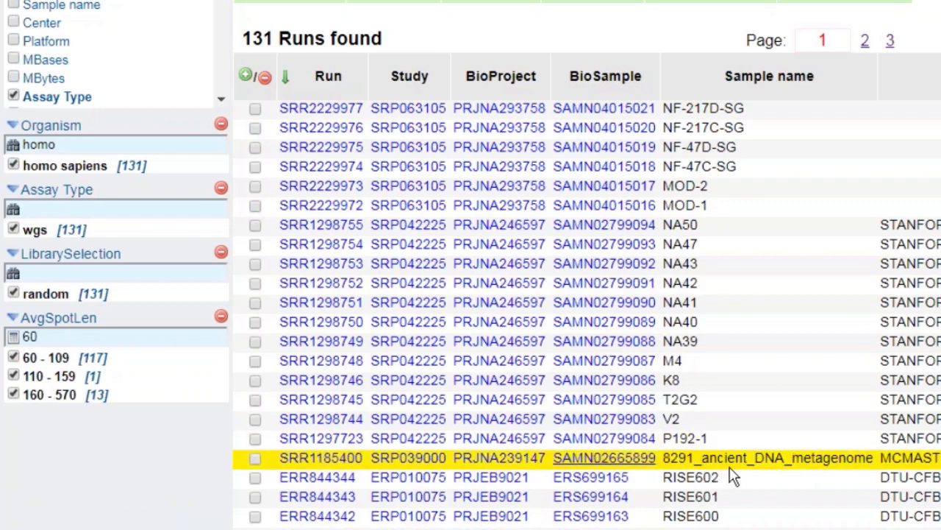
Open run SRR1185400, the 8291_ancient_DNA_metagenome sample, in a separate browser tab and review its metadata, study title and abstract
right_click(318, 465)
click(424, 273)
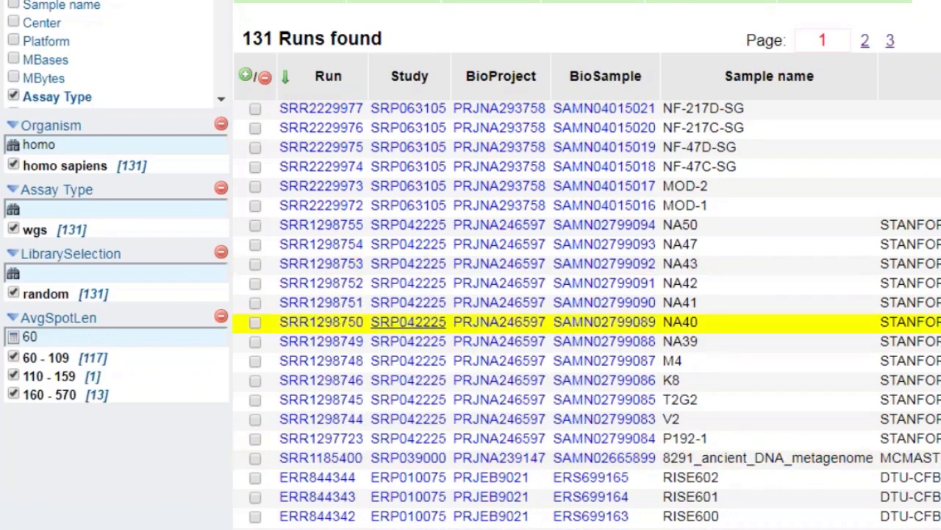
click(455, 2)
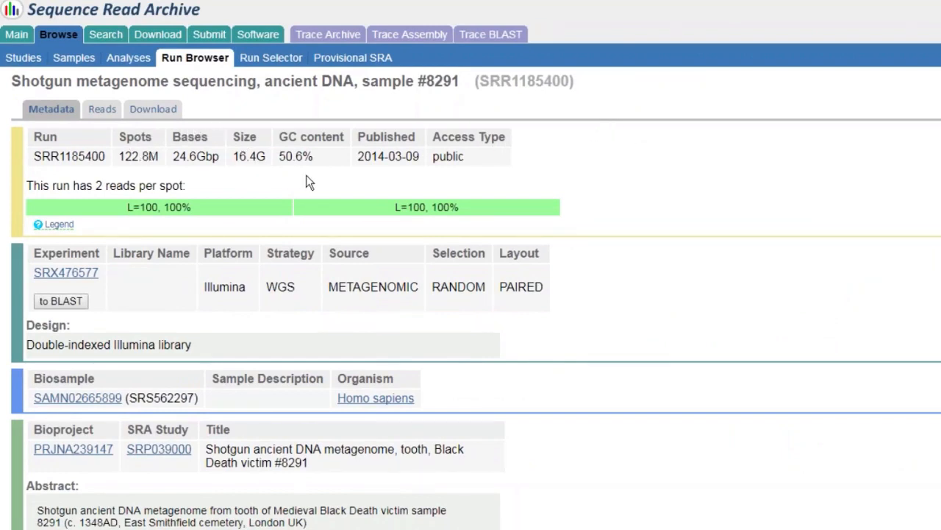
scroll(518, 210, down, 2)
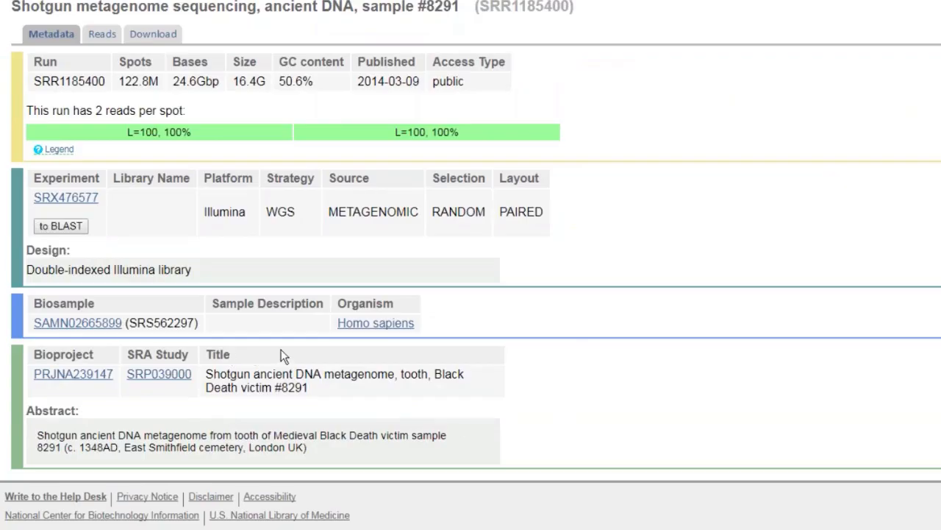
Return to the run list, add all found runs to the selection and exclude run SRR1185400
click(425, 390)
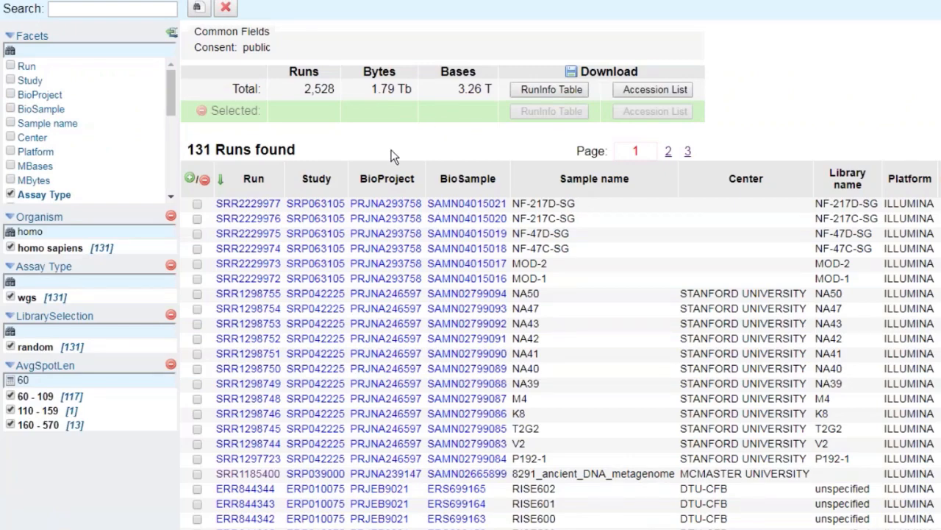
scroll(391, 156, right, 6)
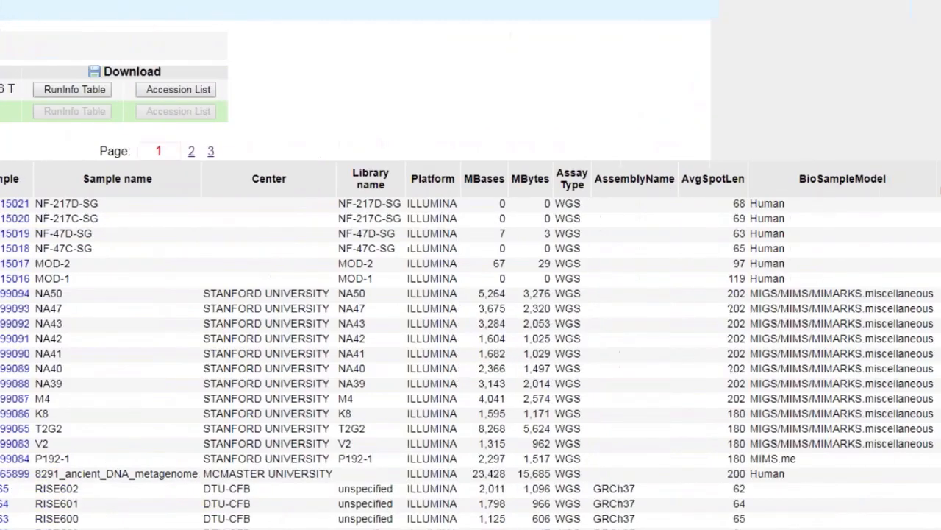
scroll(470, 295, right, 4)
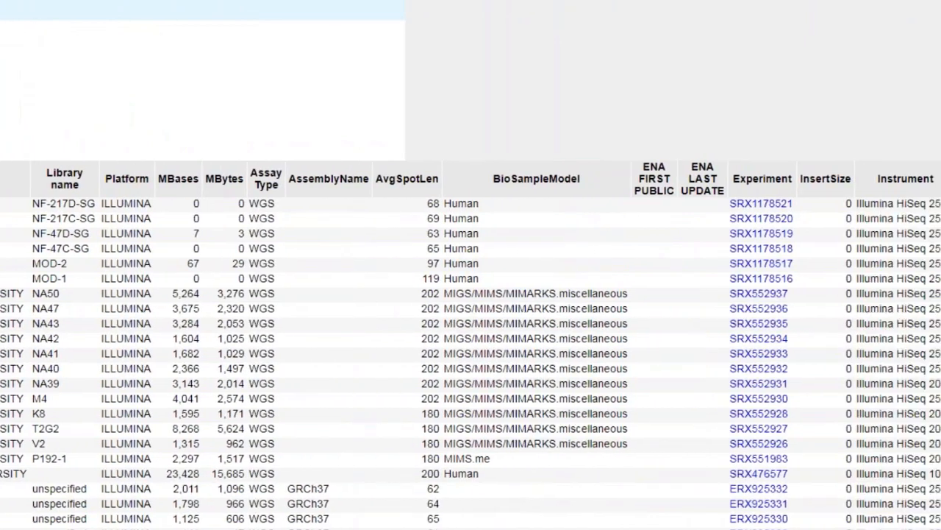
scroll(471, 294, left, 1)
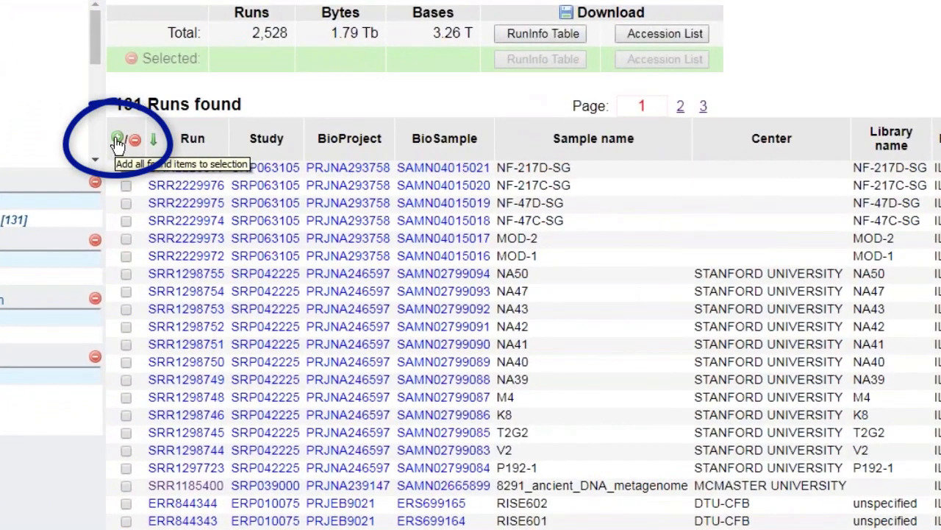
click(117, 139)
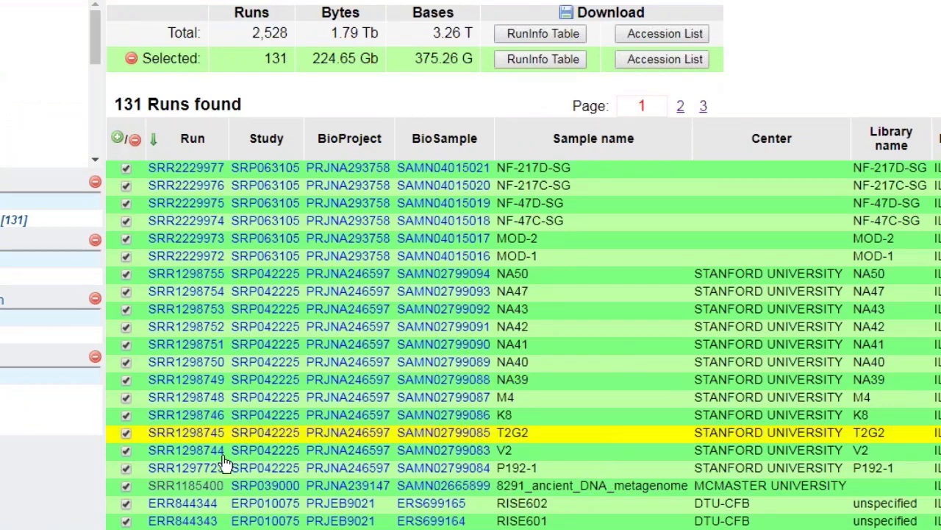
click(126, 490)
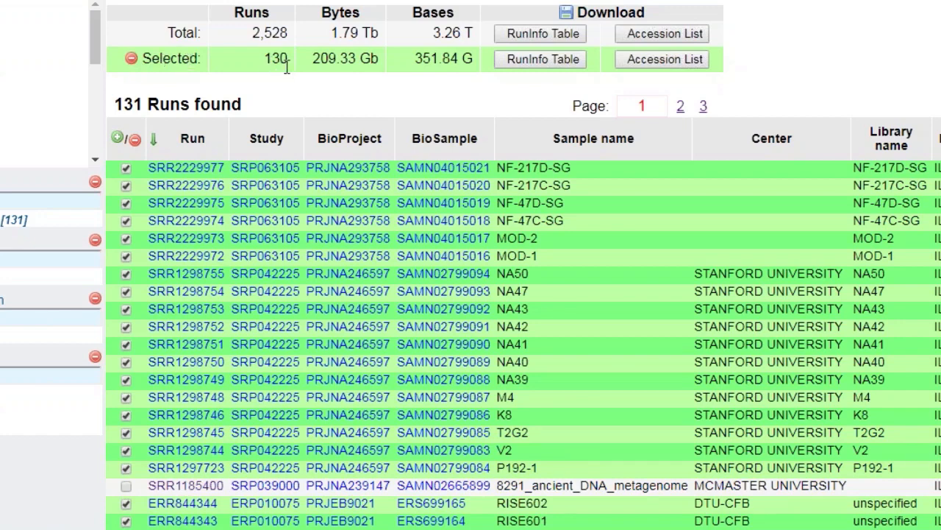
Download the RunInfo table of the selected runs to the Downloads folder as SraRunTable.txt, replacing the existing file
click(538, 65)
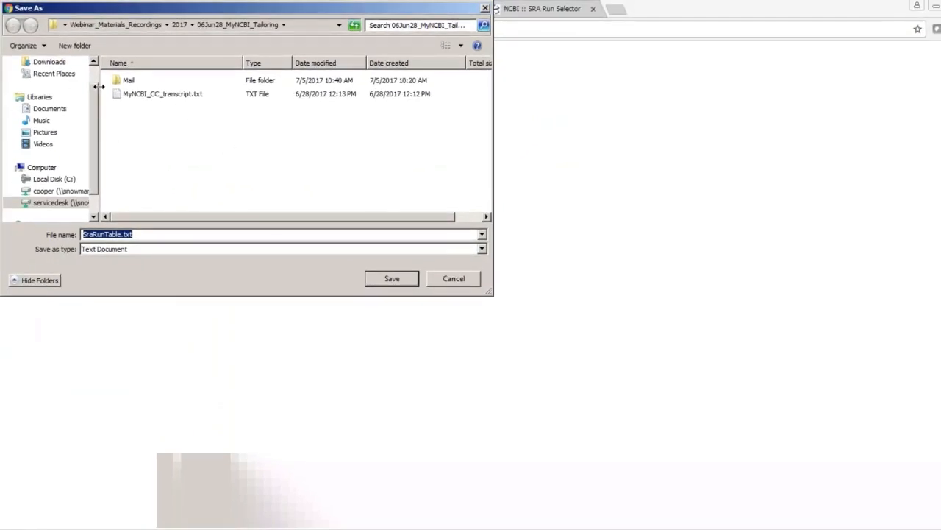
click(49, 63)
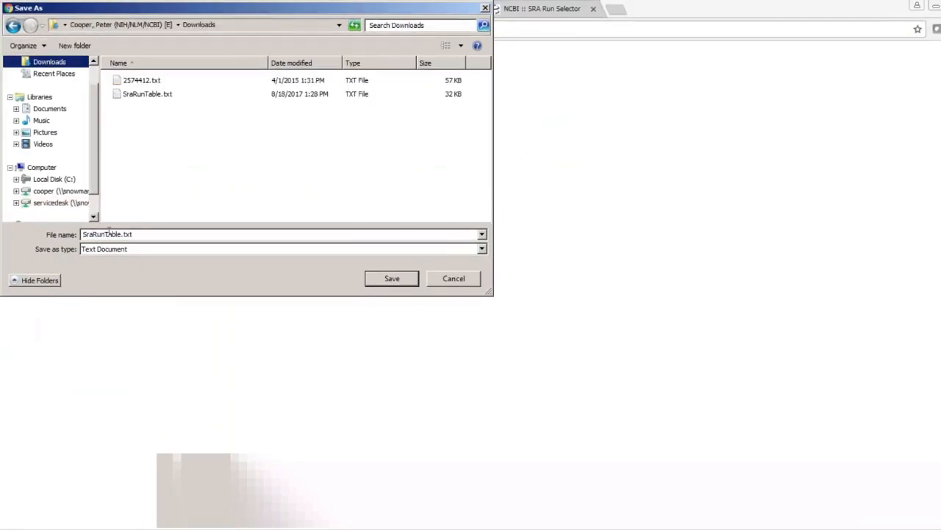
click(384, 278)
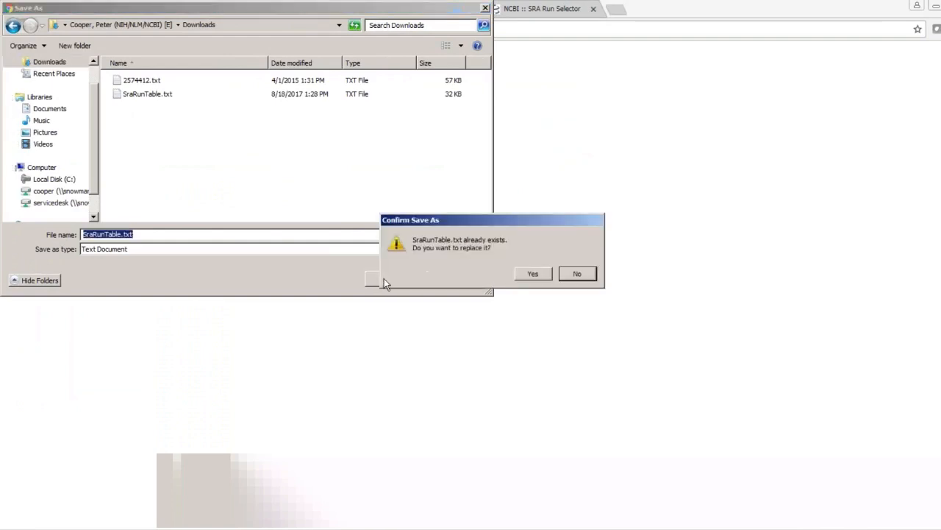
click(522, 273)
click(239, 377)
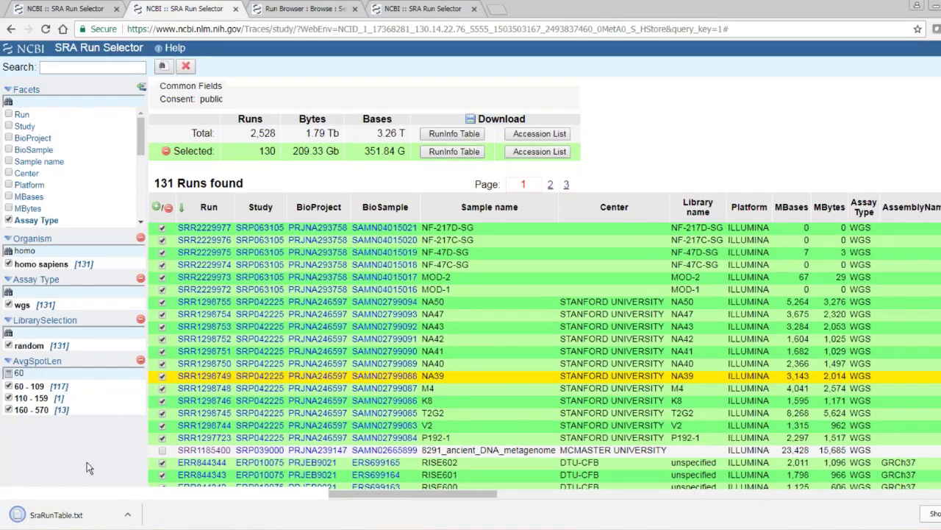
Launch Excel 2016 with a blank workbook
key(super)
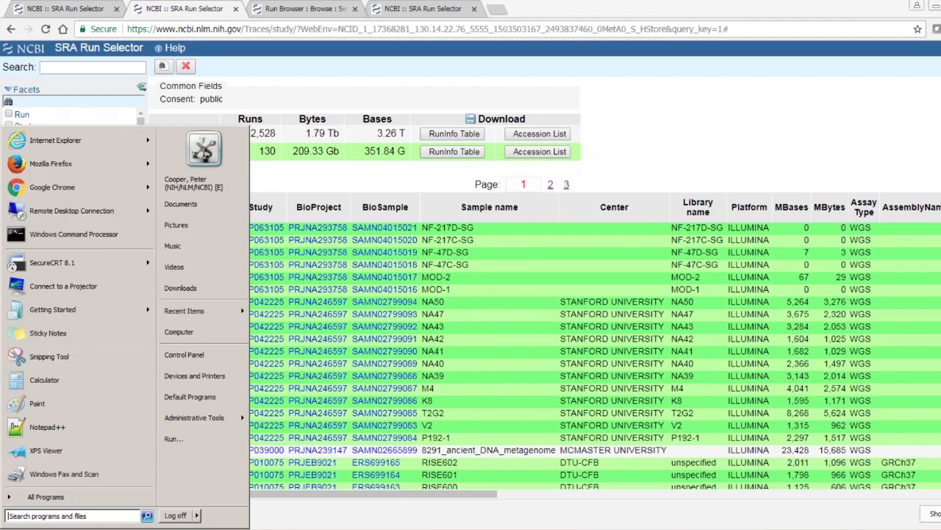
text(exc)
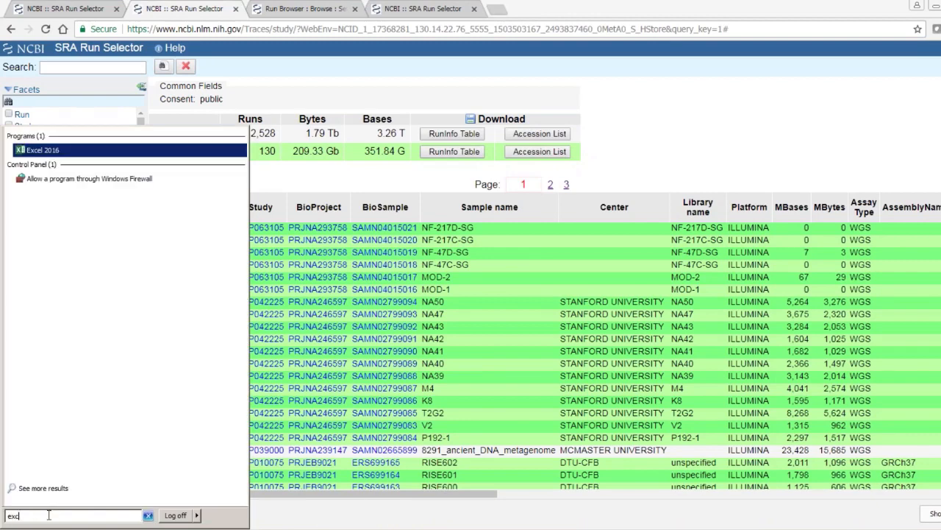
key(Return)
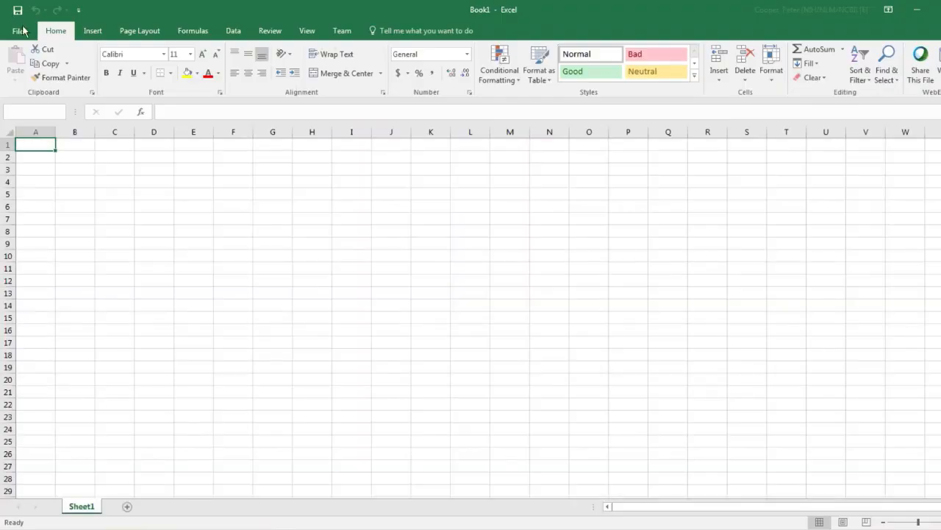
Open SraRunTable.txt from the Downloads folder in Excel, listing all file types to find it
click(17, 10)
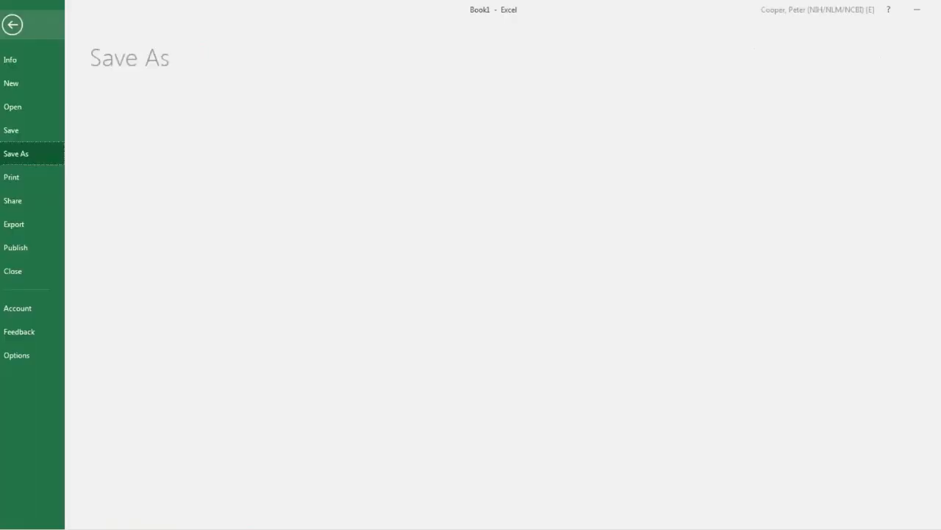
click(32, 107)
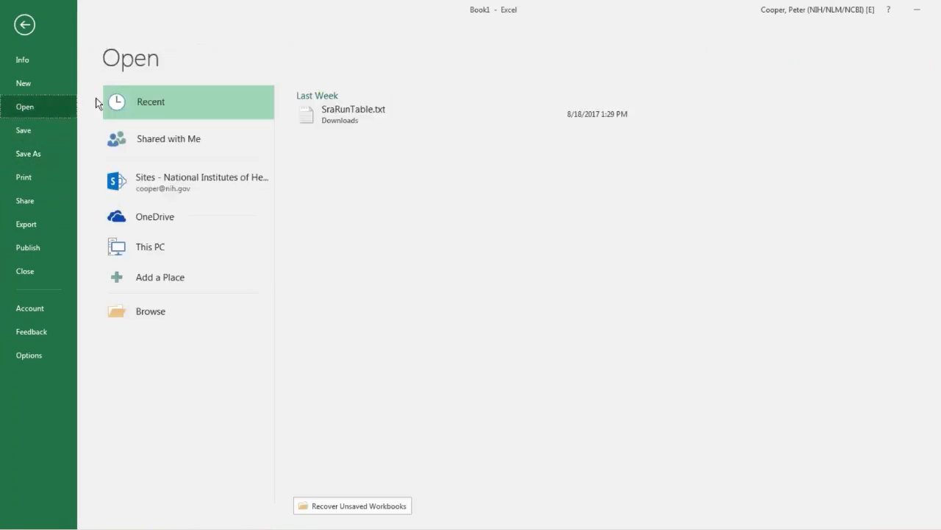
click(154, 247)
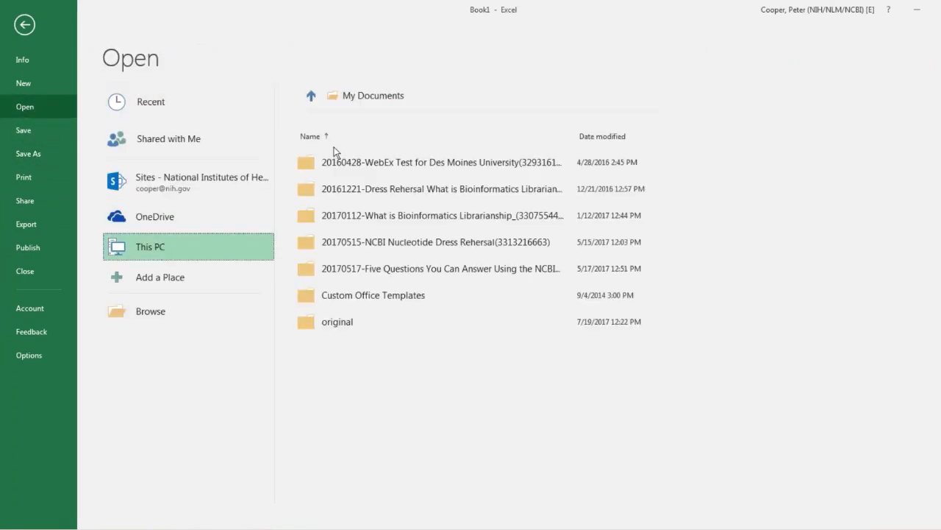
click(324, 96)
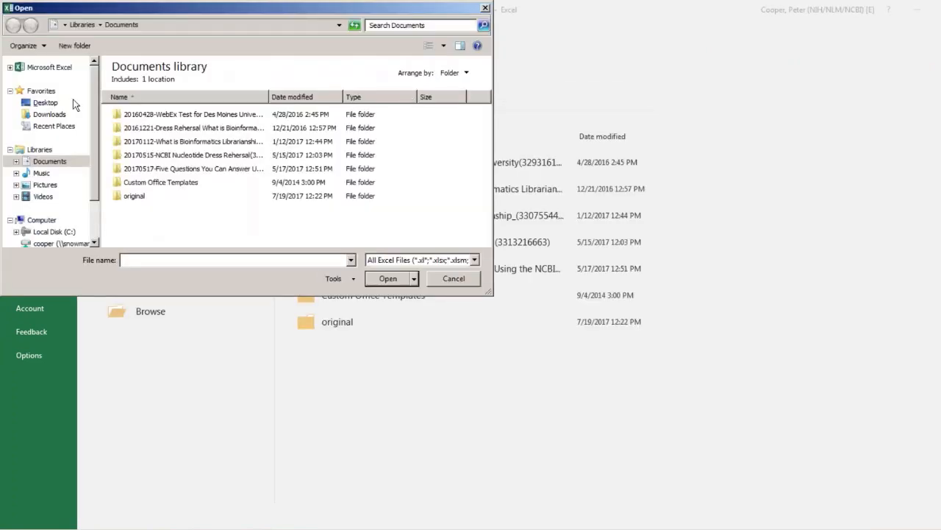
click(49, 114)
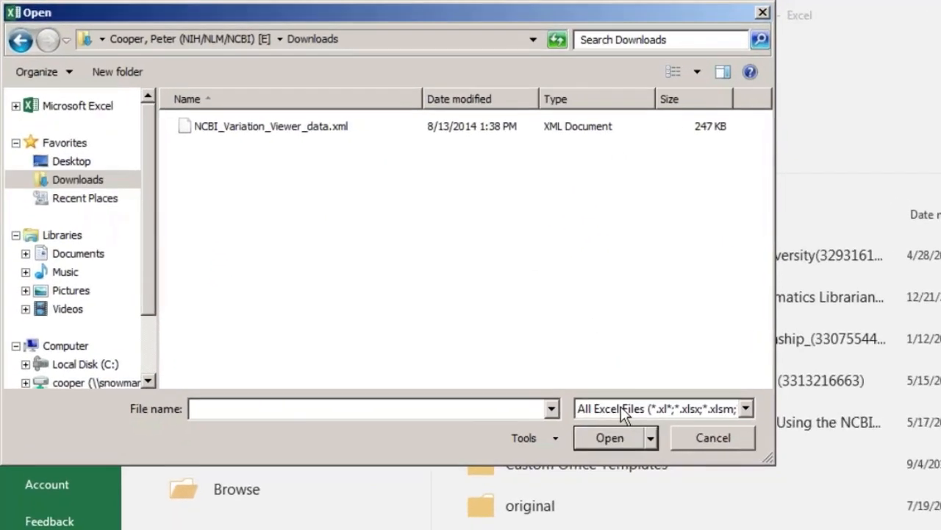
click(441, 290)
click(608, 429)
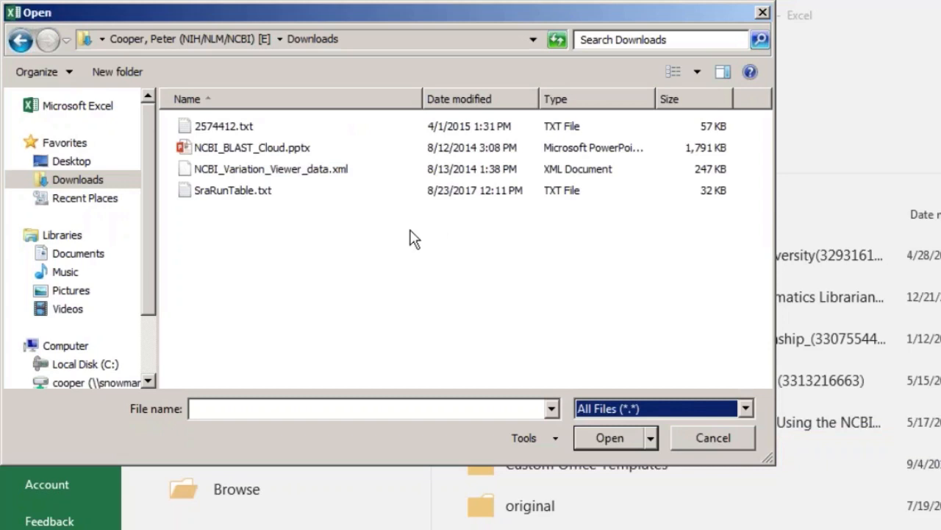
click(218, 186)
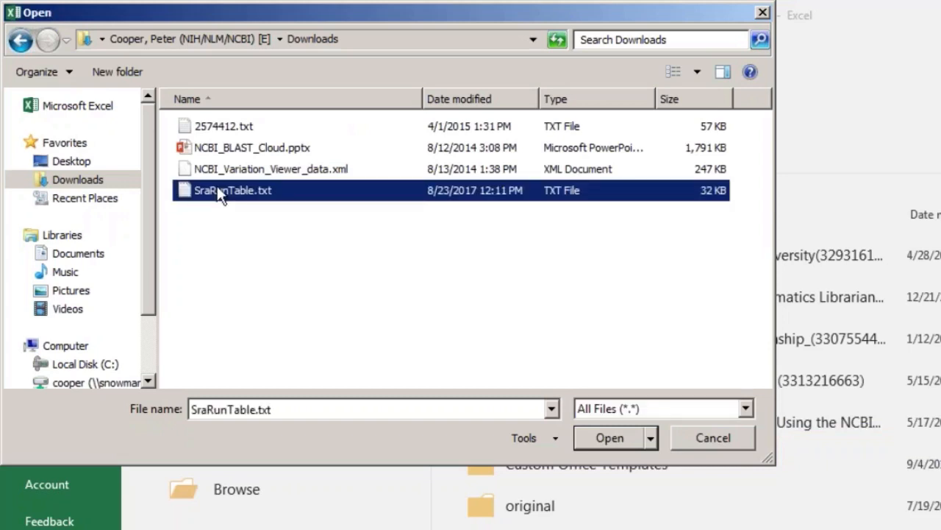
click(599, 444)
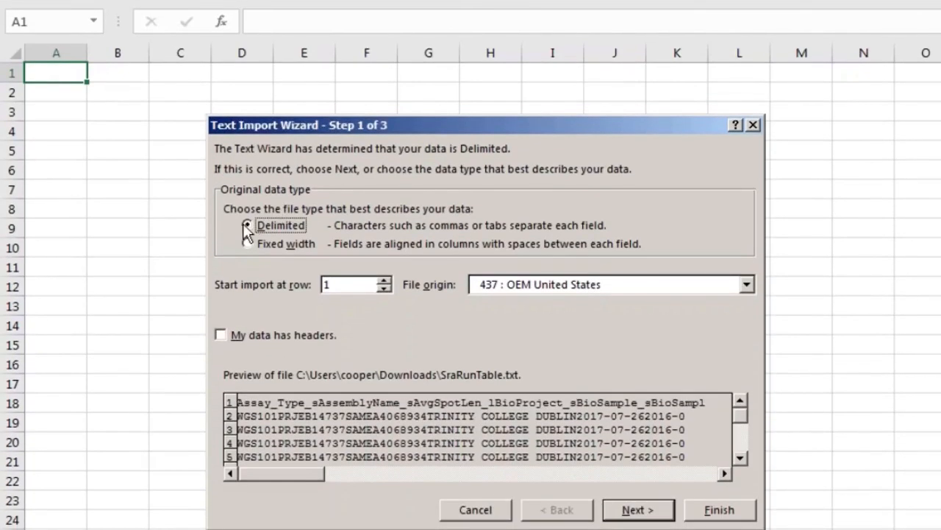
Import the text file as delimited data with Tab as the delimiter and the General column format
click(632, 511)
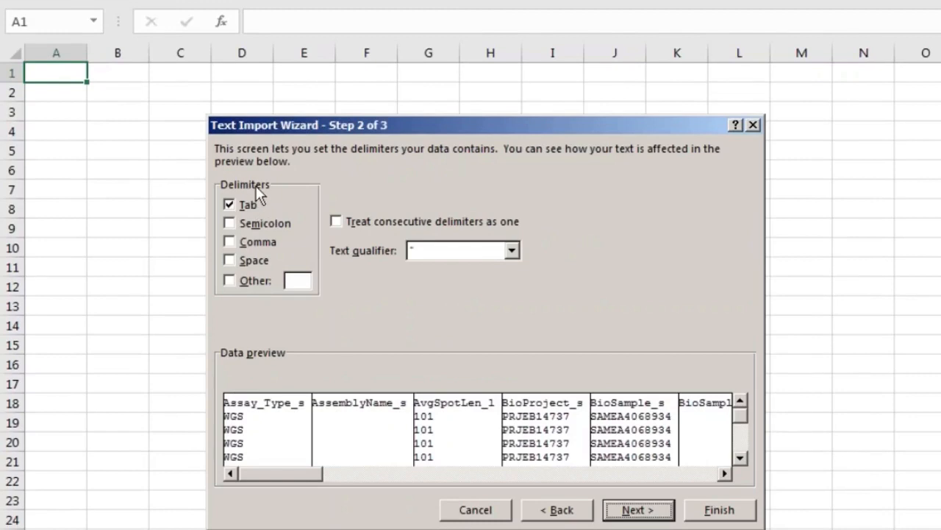
click(640, 510)
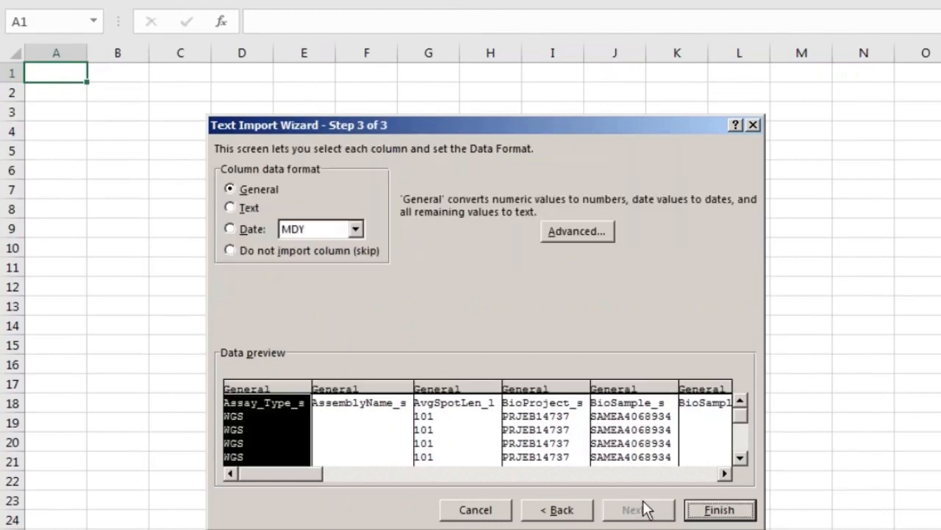
click(704, 512)
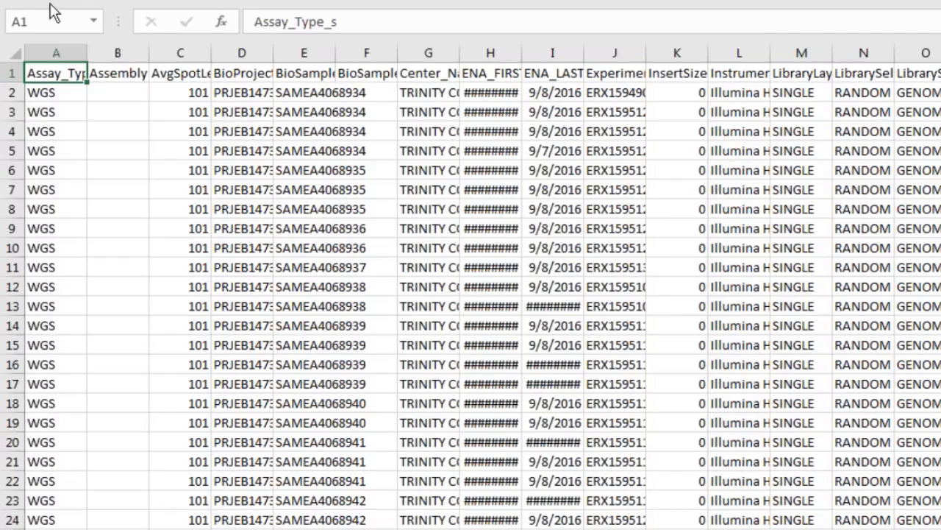
Widen all columns of the imported run table evenly and look through its metadata columns
click(11, 52)
drag(87, 53, 115, 53)
click(533, 244)
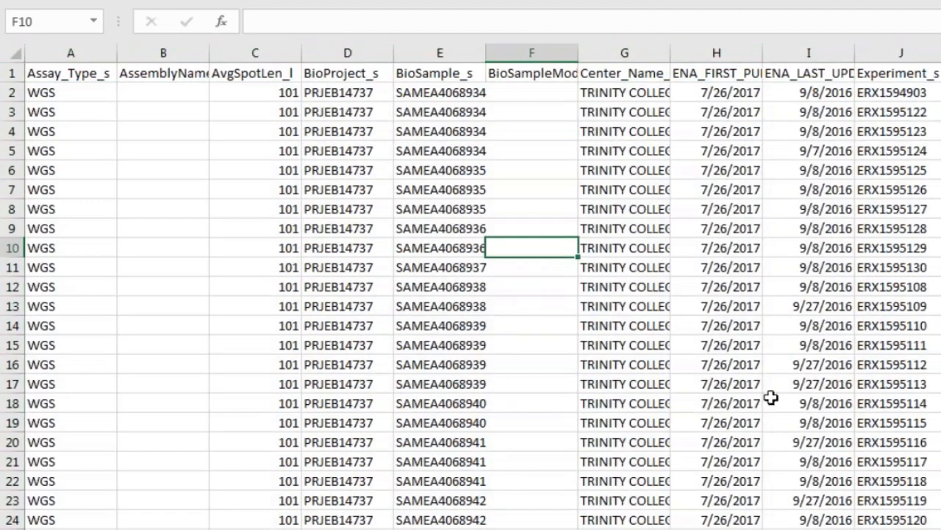
scroll(482, 286, right, 5)
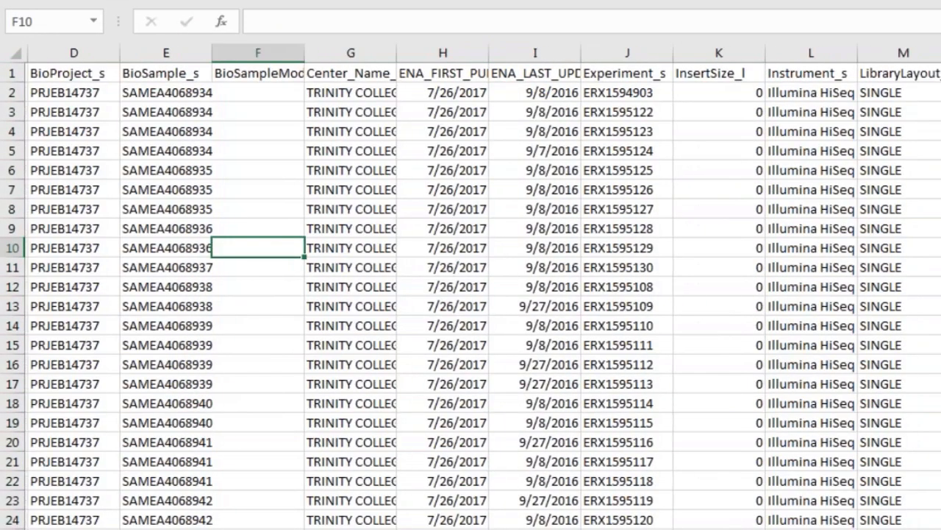
scroll(483, 286, right, 9)
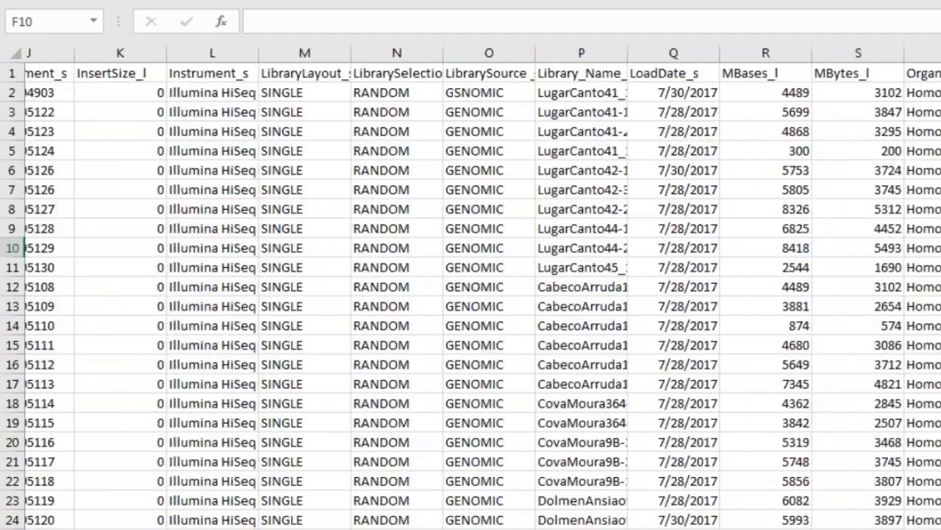
scroll(482, 286, left, 14)
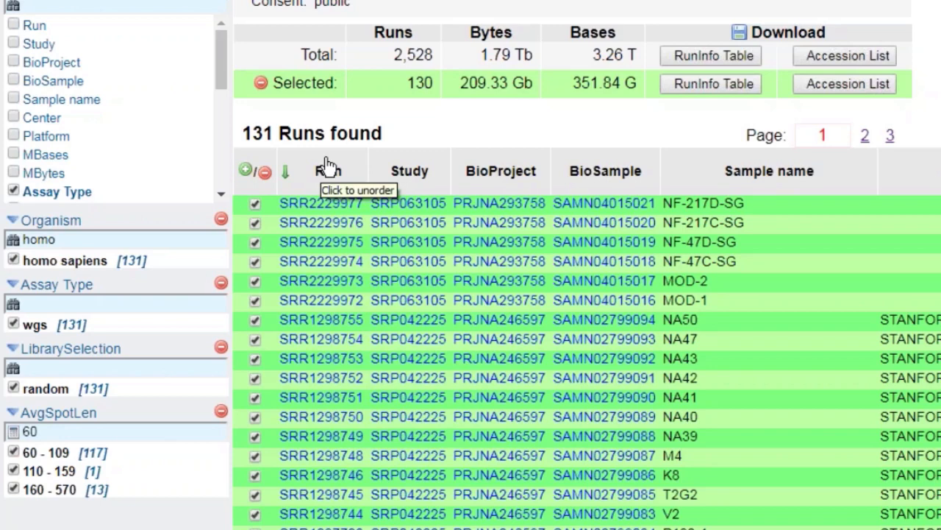
Return to SRA Run Selector in the browser and save the selected runs' accession list as SRR_Acc_List.txt
click(849, 83)
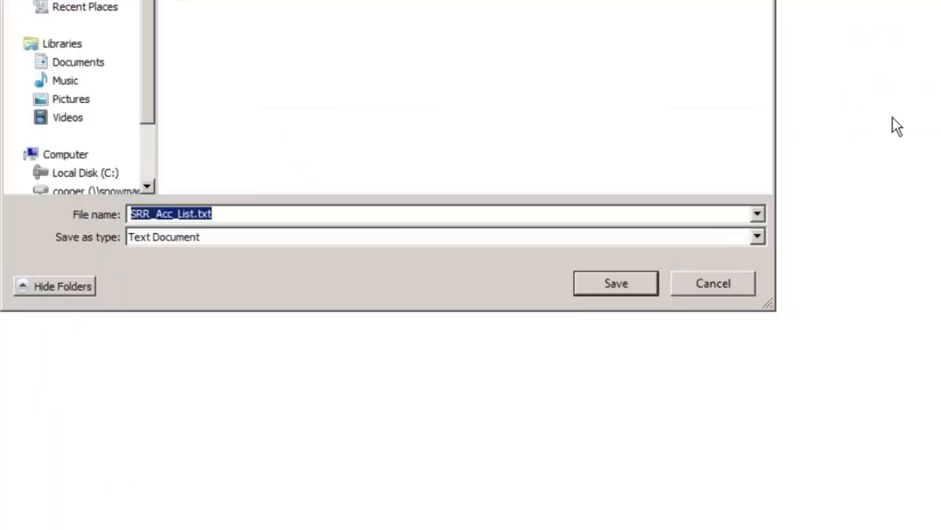
click(630, 283)
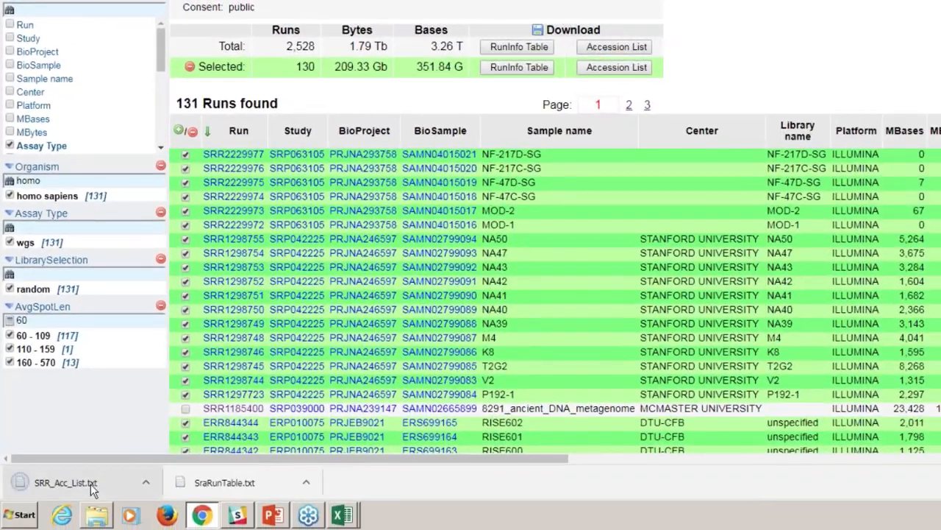
Open SRR_Acc_List.txt from the Downloads folder in Notepad++ and look through the accessions to the end
click(100, 480)
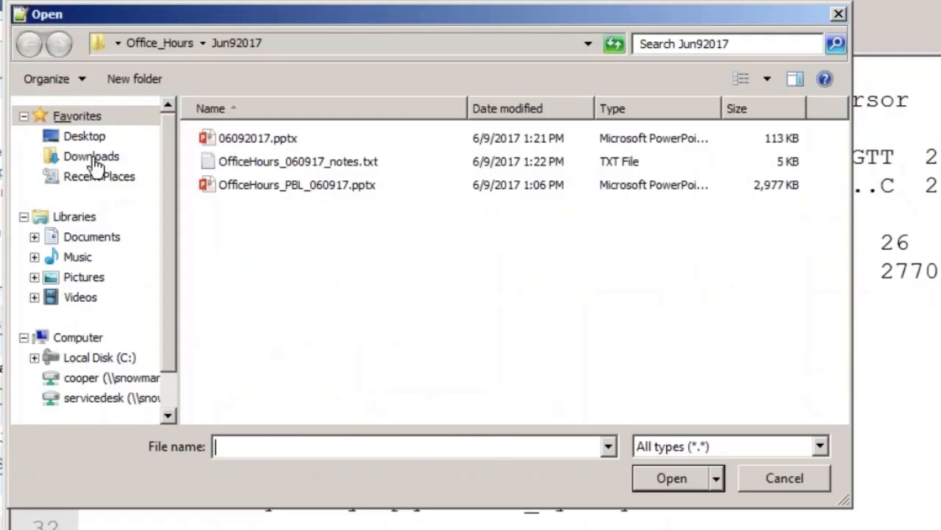
click(96, 157)
click(280, 231)
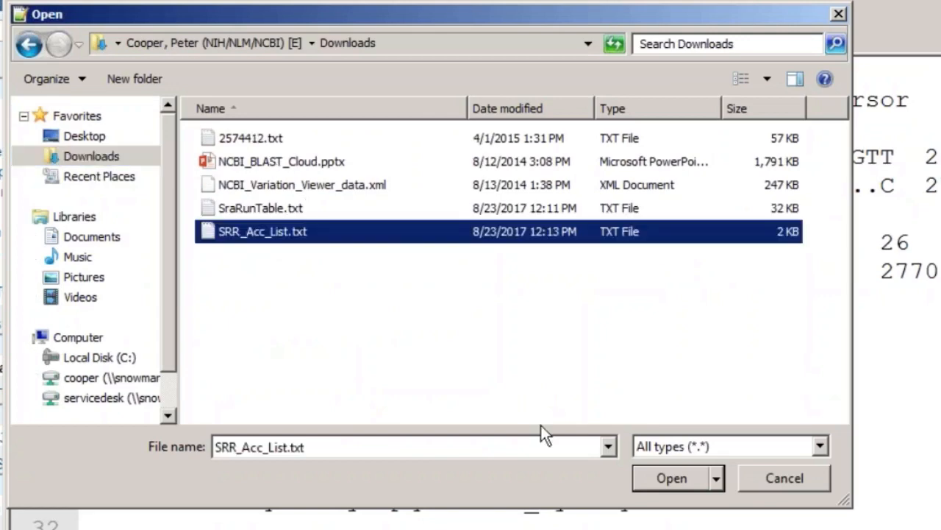
click(670, 478)
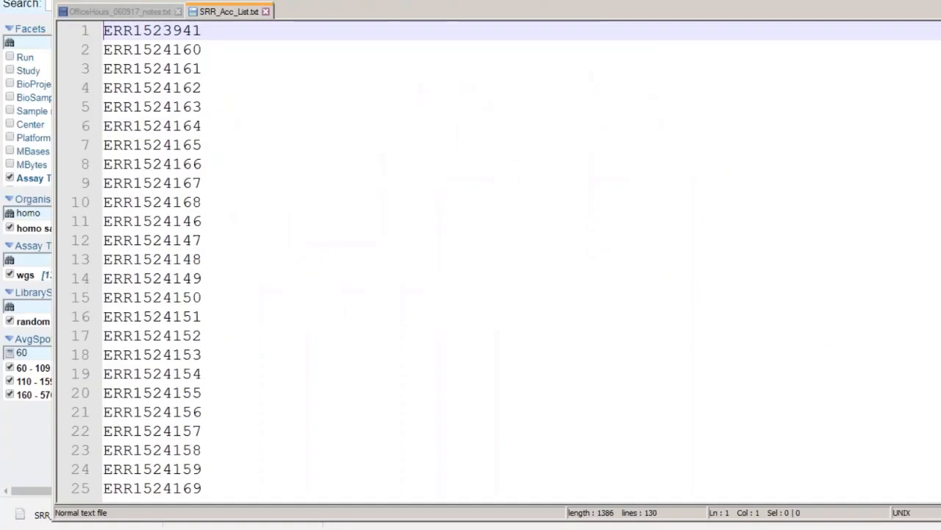
scroll(471, 257, down, 20)
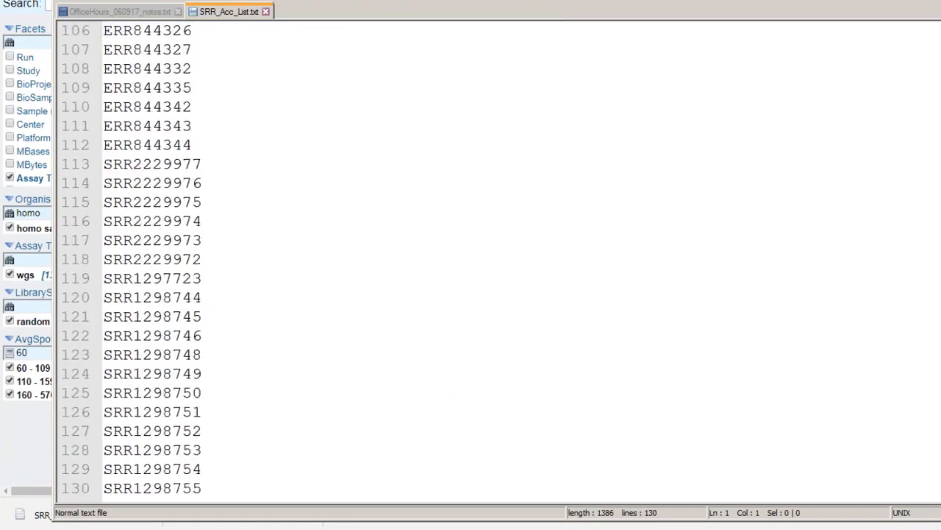
Leave the text editor, switch to PowerPoint and start the slide show from slide 6, advancing to "Getting access to the data"
key(alt+F4)
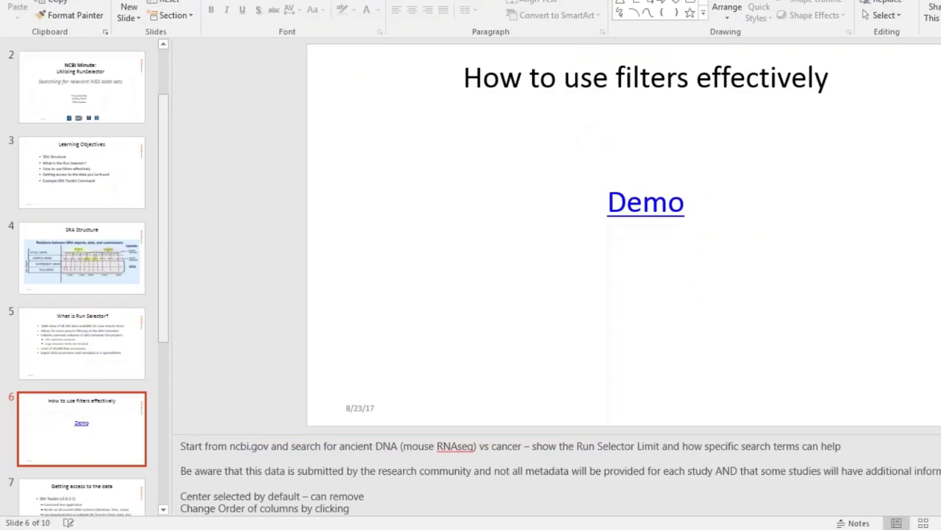
key(shift+F5)
key(Right)
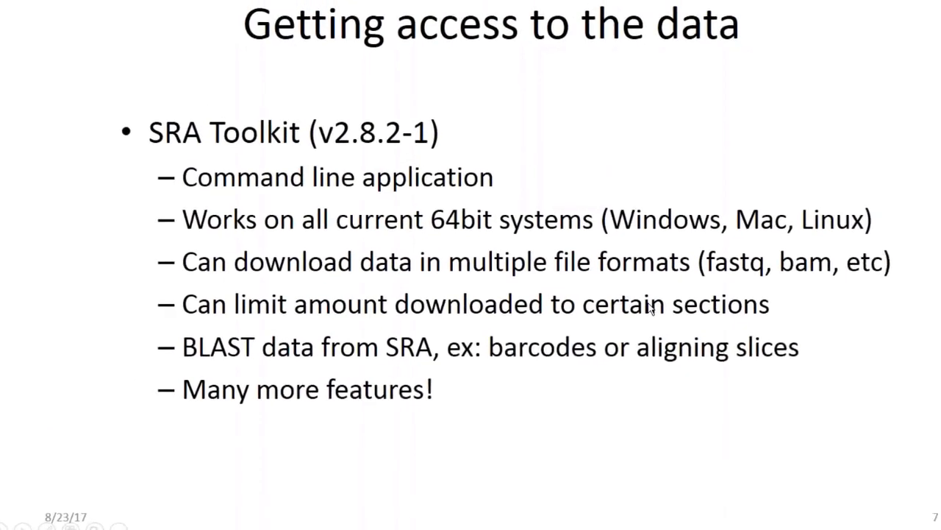